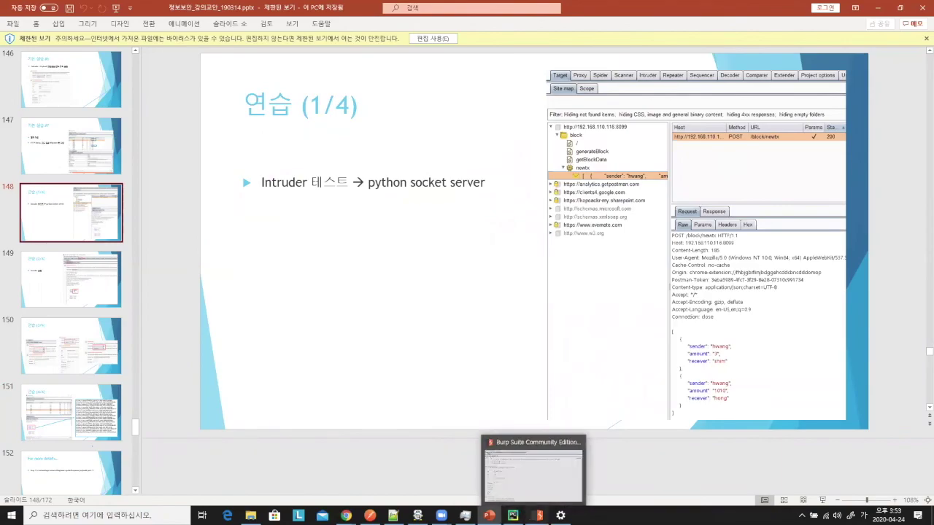
- Switch to Burp Suite and send the /item/main.nhn?code=005930 request from the site map to Repeater, then open it there
left_click(539, 515)
left_click(54, 32)
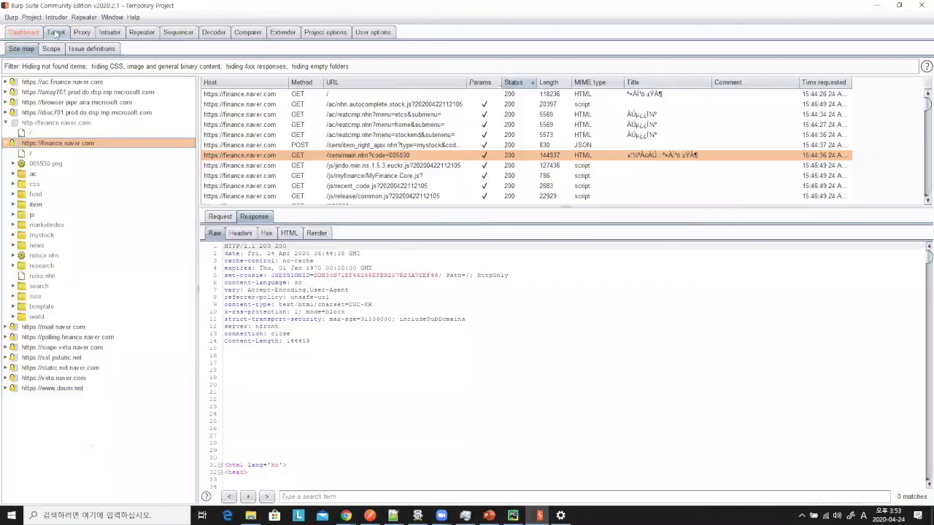
right_click(367, 162)
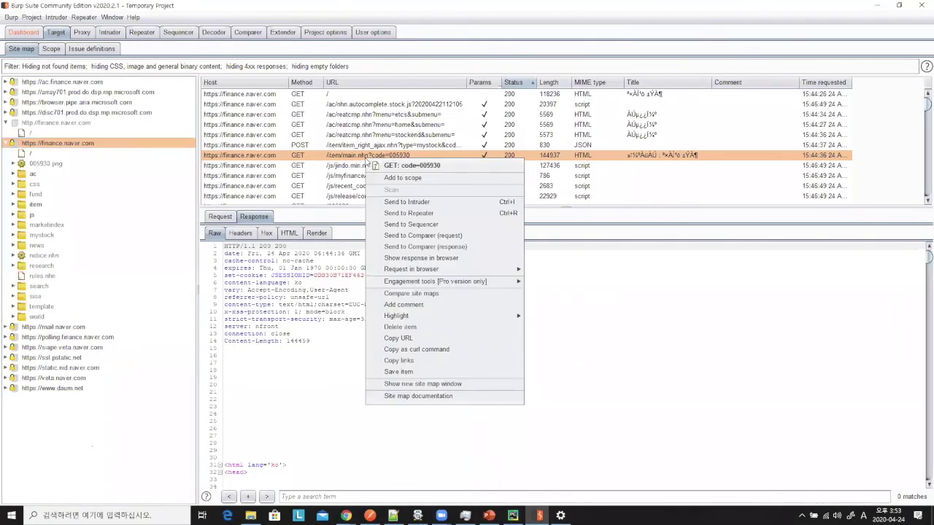
left_click(407, 213)
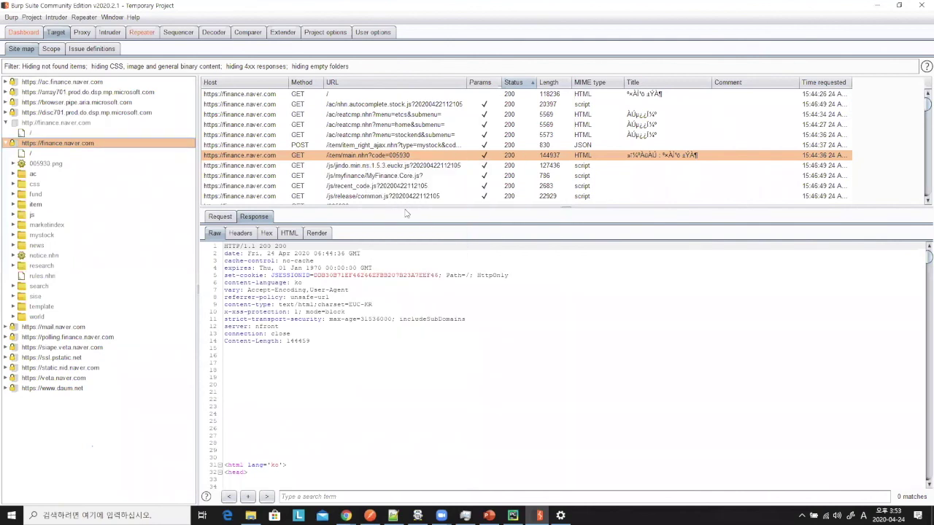
left_click(145, 32)
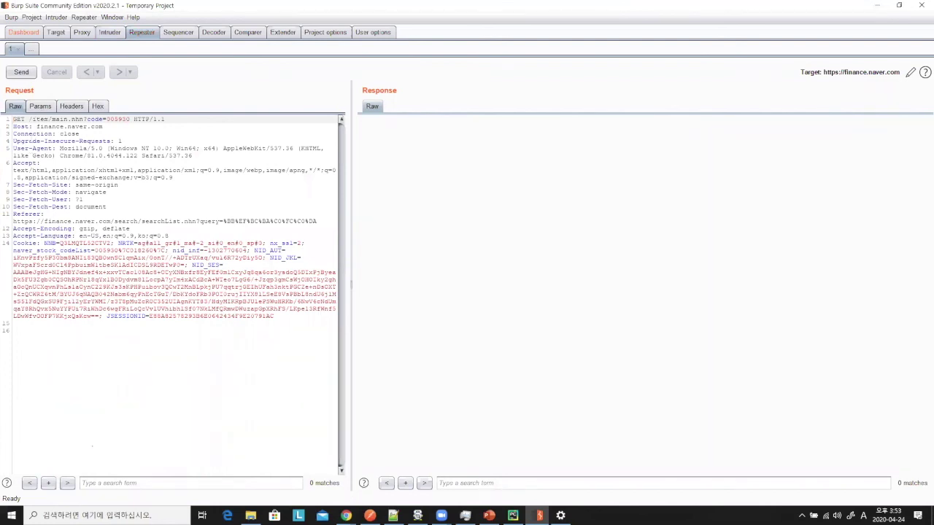
- Review the raw request and its parameters in Repeater, send it unmodified, and show the response rendered
left_click_drag(42, 119, 187, 316)
left_click(226, 329)
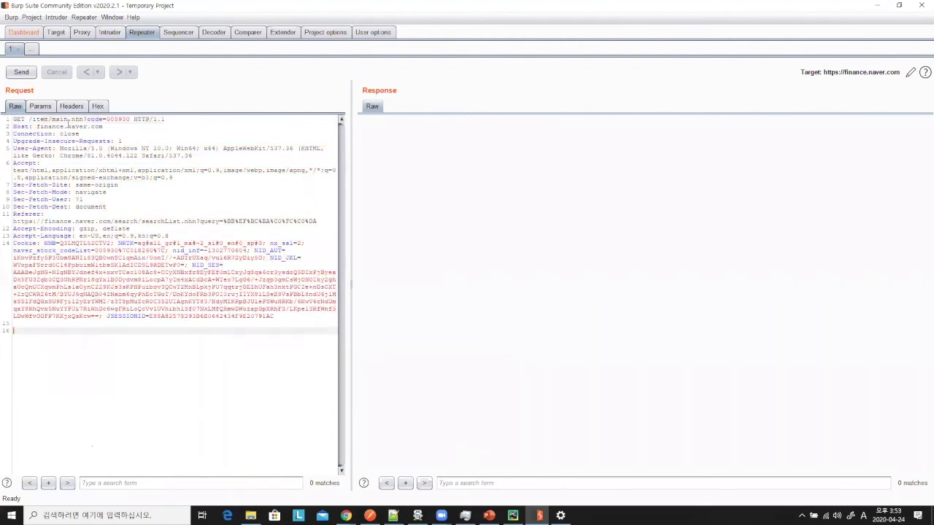
left_click(40, 106)
left_click(56, 147)
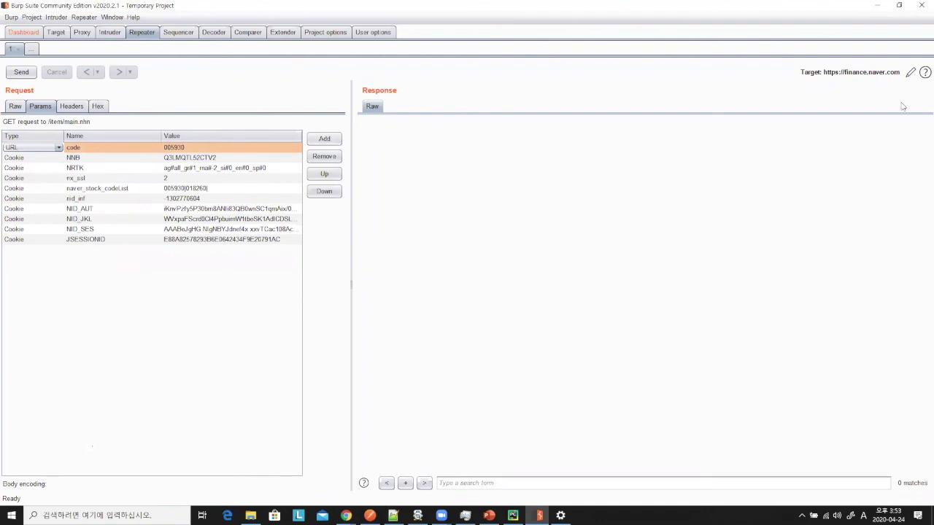
left_click(21, 73)
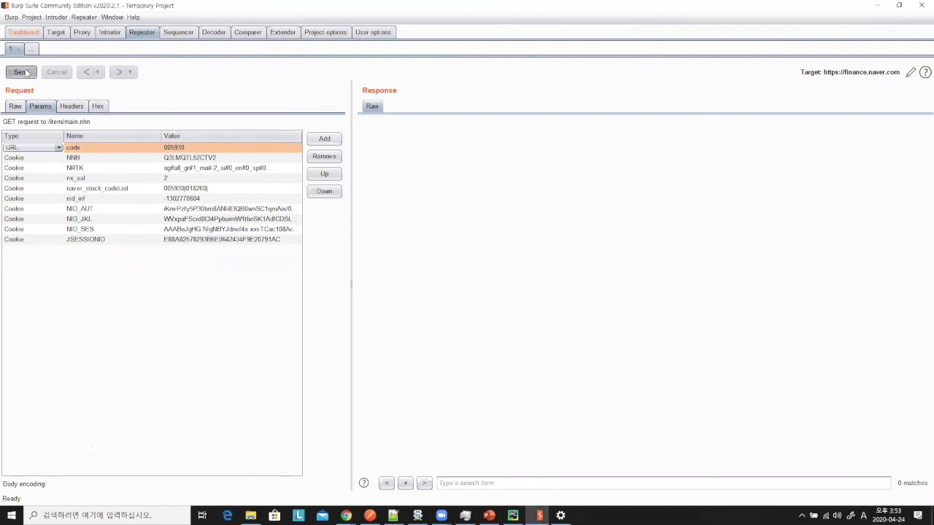
left_click(474, 106)
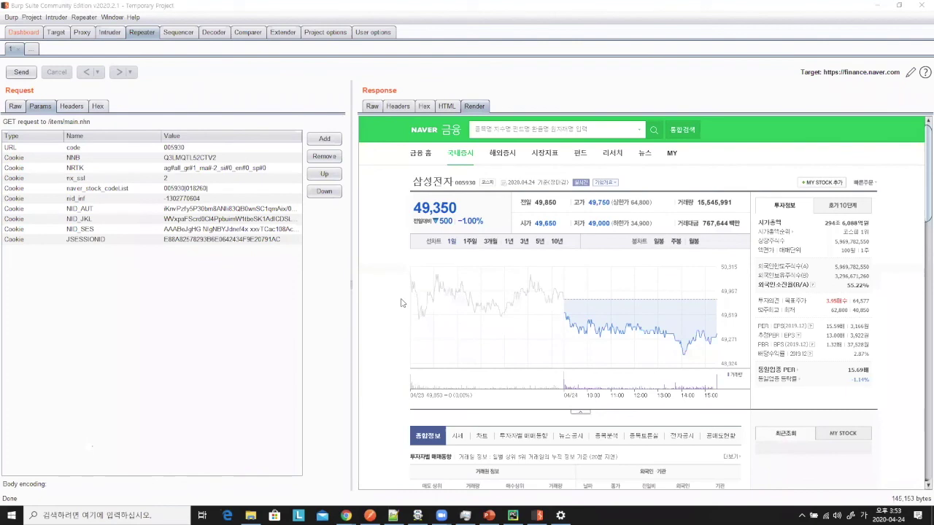
- Set the request's code parameter to 005940 and resend the request
double_click(230, 148)
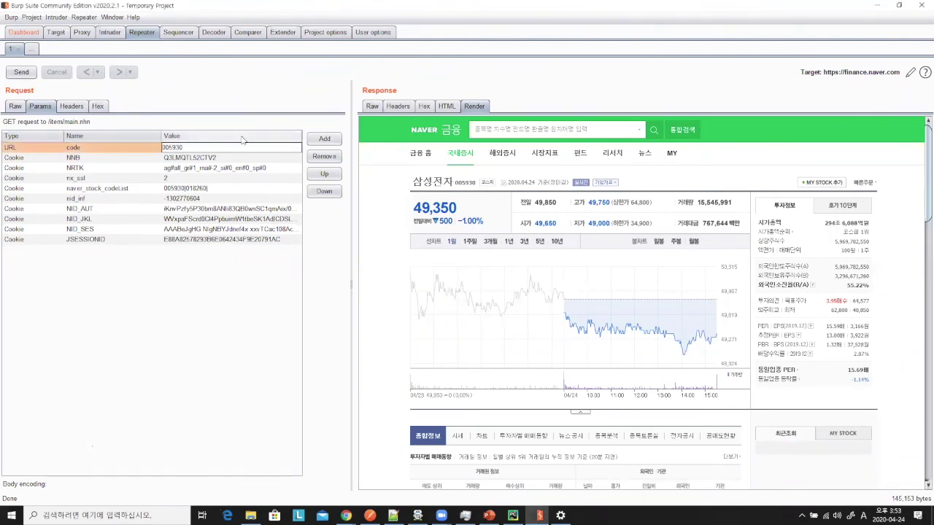
type("40")
key("Return")
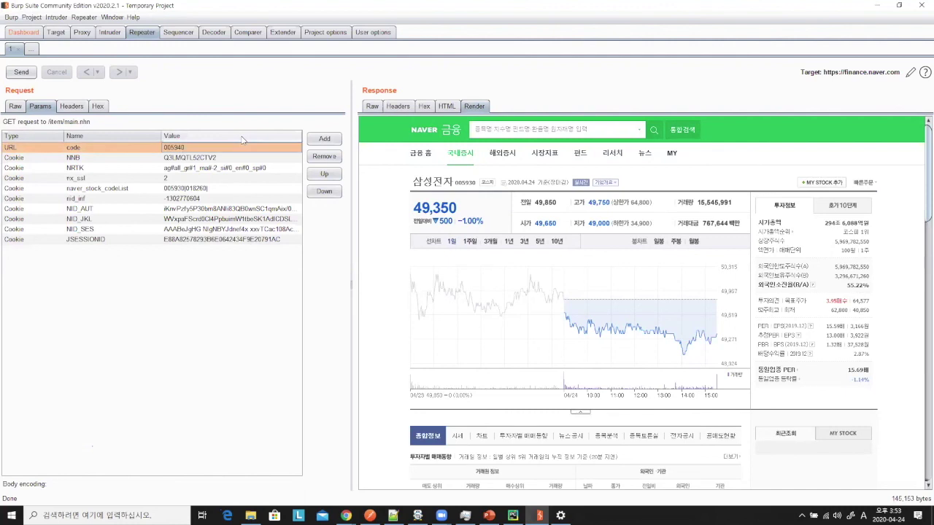
left_click(32, 73)
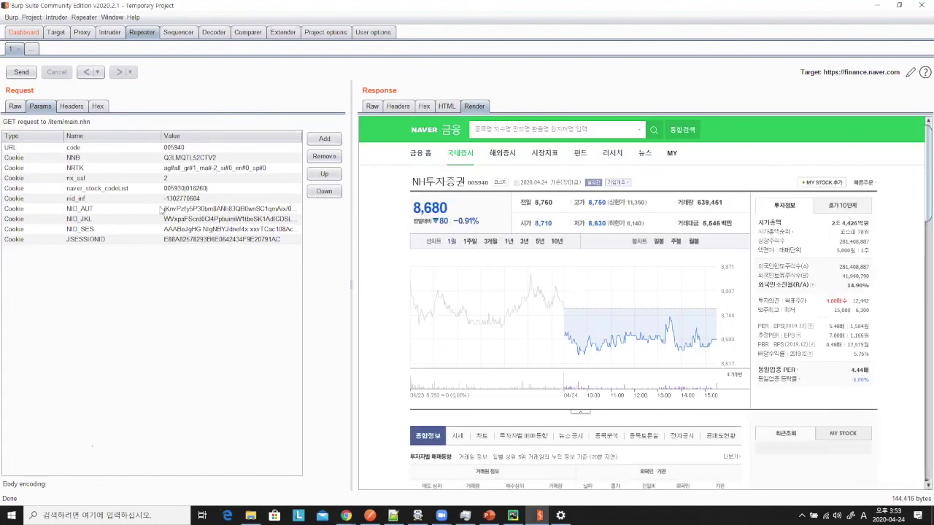
- Add a URL parameter a with value b and an empty URL parameter to the request, and resend it
left_click_drag(206, 173, 200, 230)
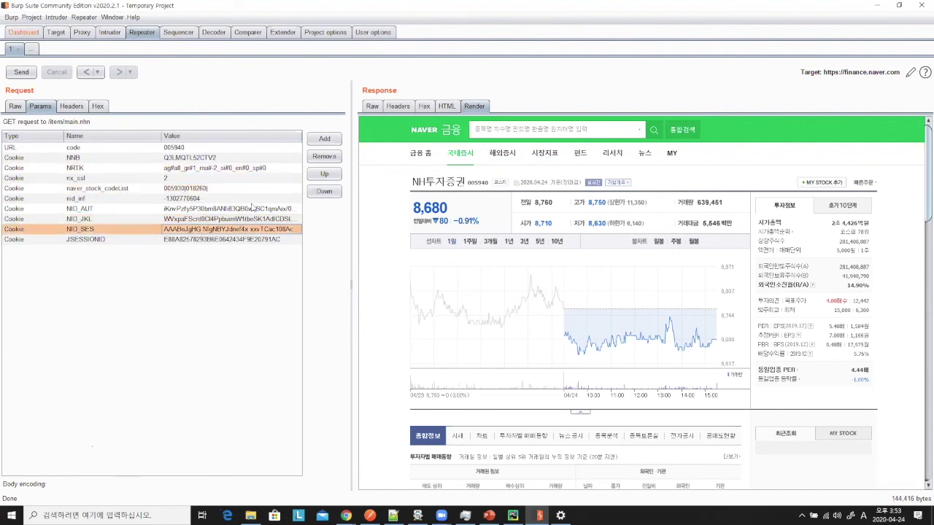
left_click(325, 140)
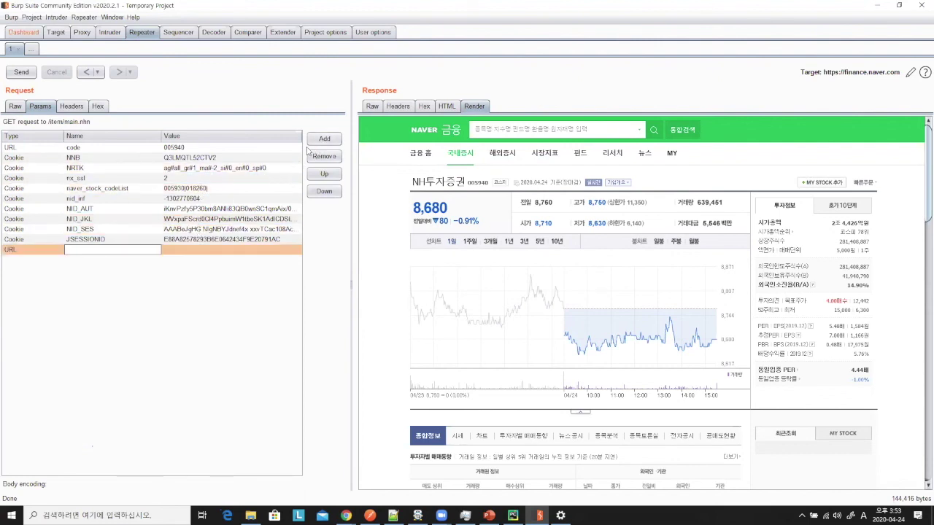
key("Return")
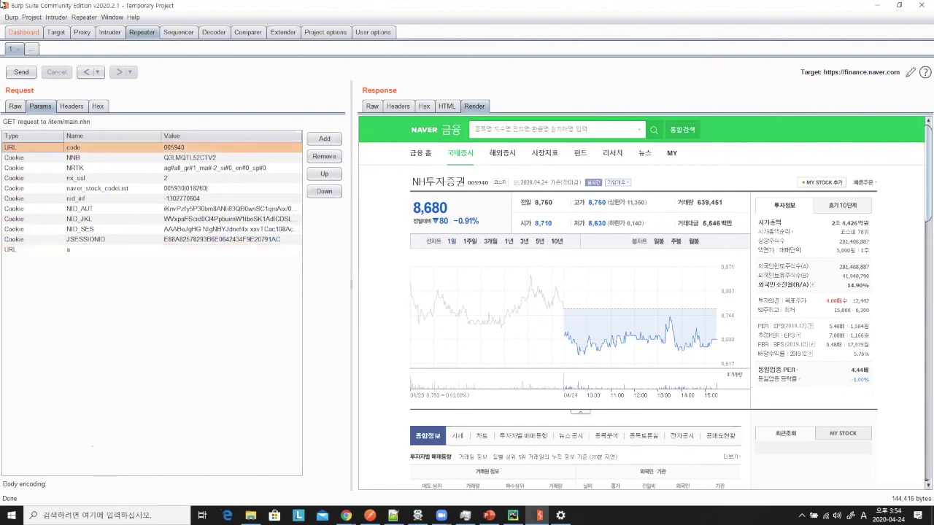
double_click(190, 251)
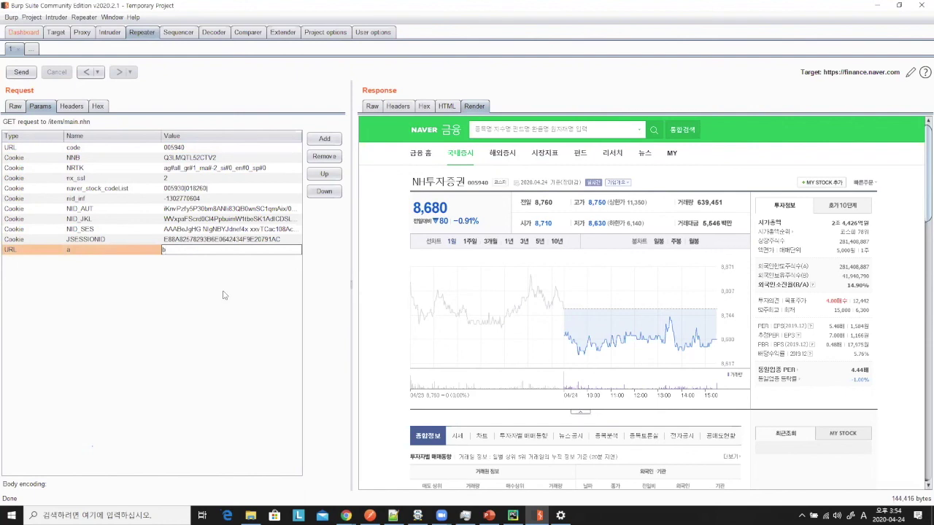
left_click(326, 140)
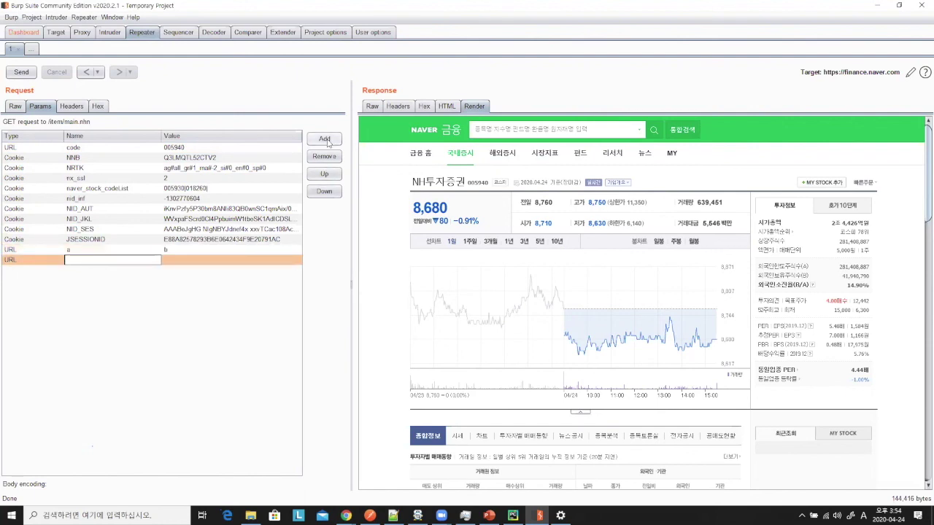
left_click(26, 73)
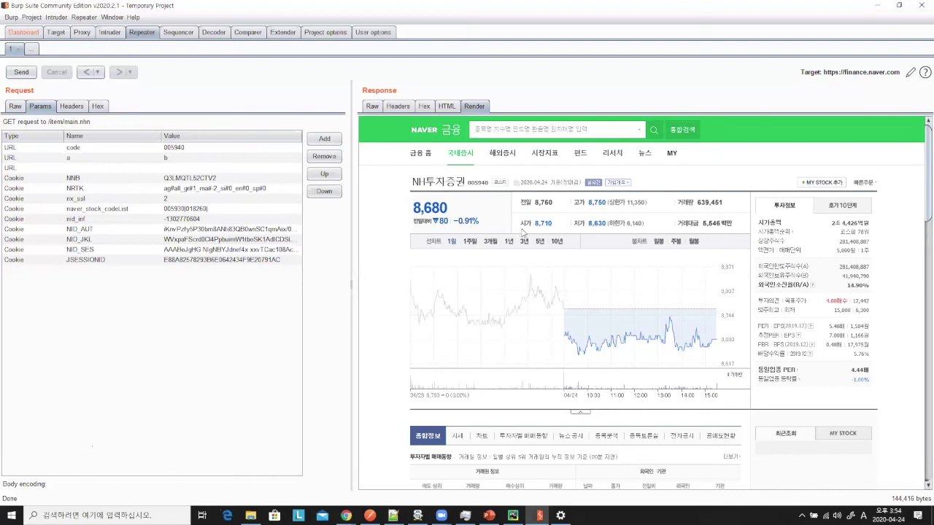
- Examine the modified request's added parameter and its headers, hex, parameter and raw views
left_click(19, 160)
left_click(208, 358)
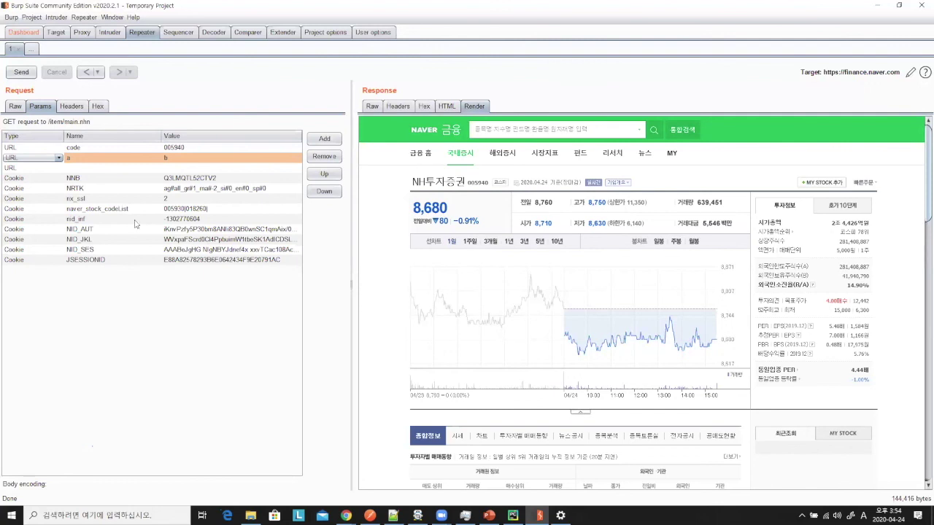
left_click(68, 107)
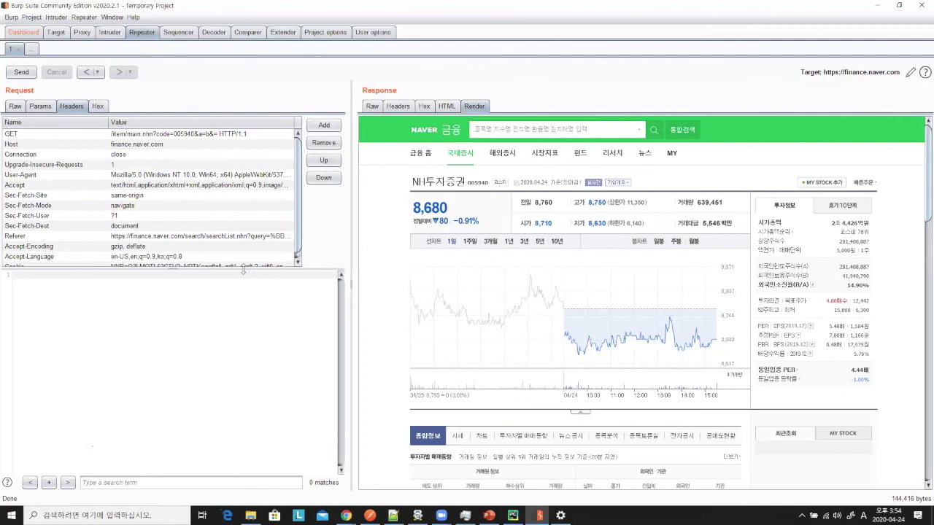
left_click_drag(243, 271, 249, 365)
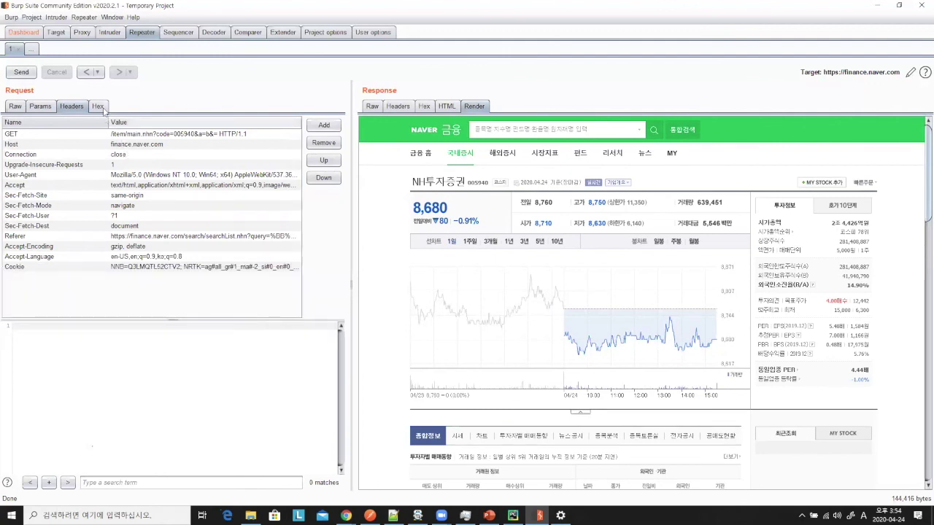
left_click(99, 108)
left_click(73, 107)
left_click(41, 107)
left_click(13, 107)
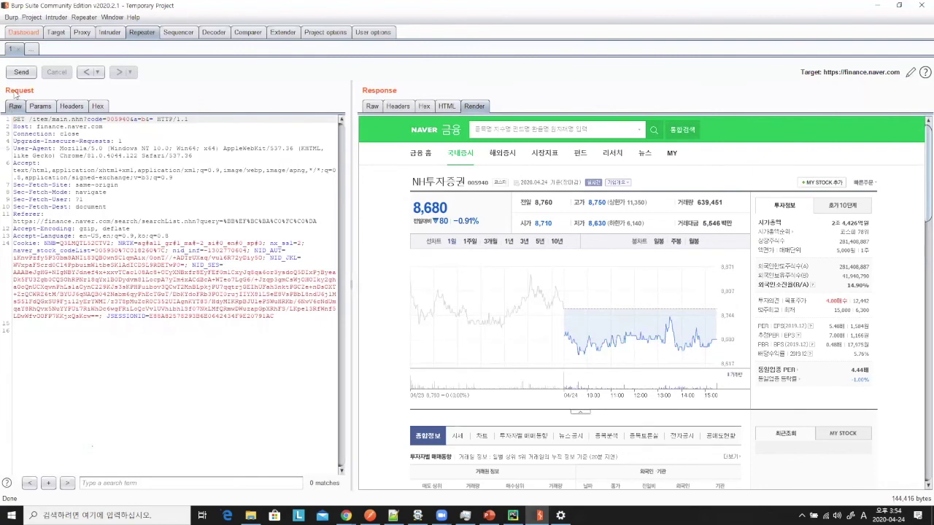
- Switch to the PowerPoint deck, look through the Intruder practice slides 149 to 152, and go back to slide 62, XSS 개요
key("alt+Tab")
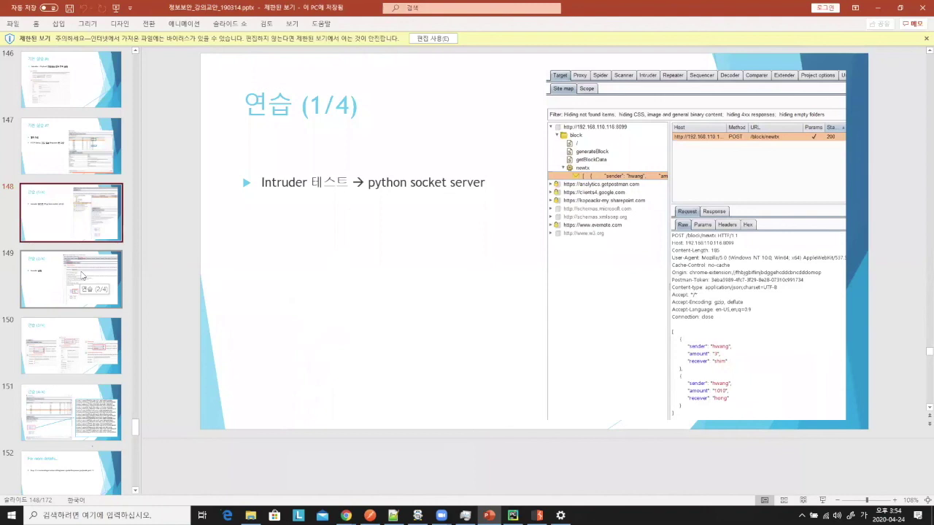
left_click(83, 273)
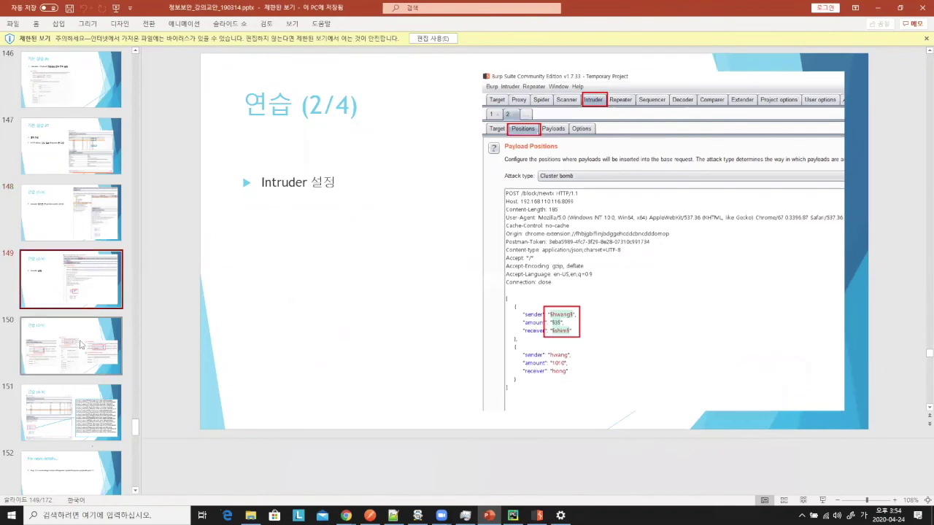
left_click(53, 410)
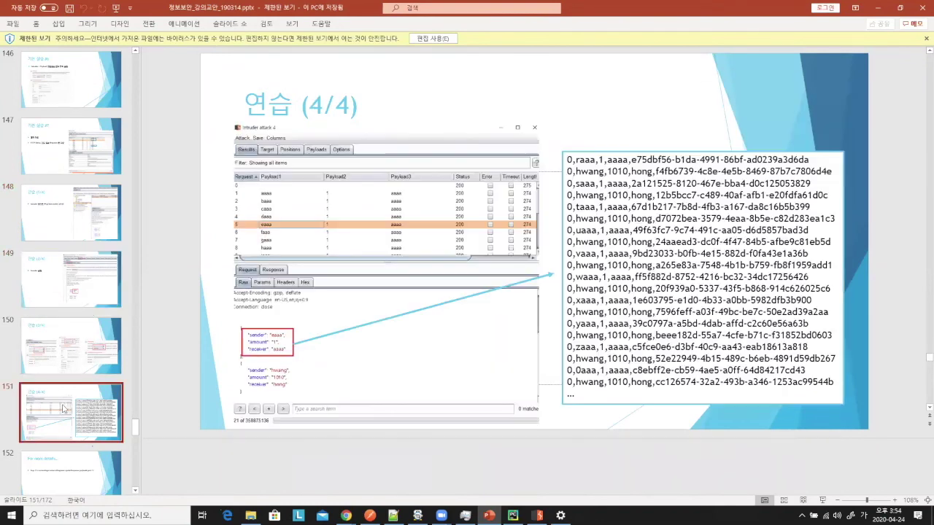
left_click(70, 471)
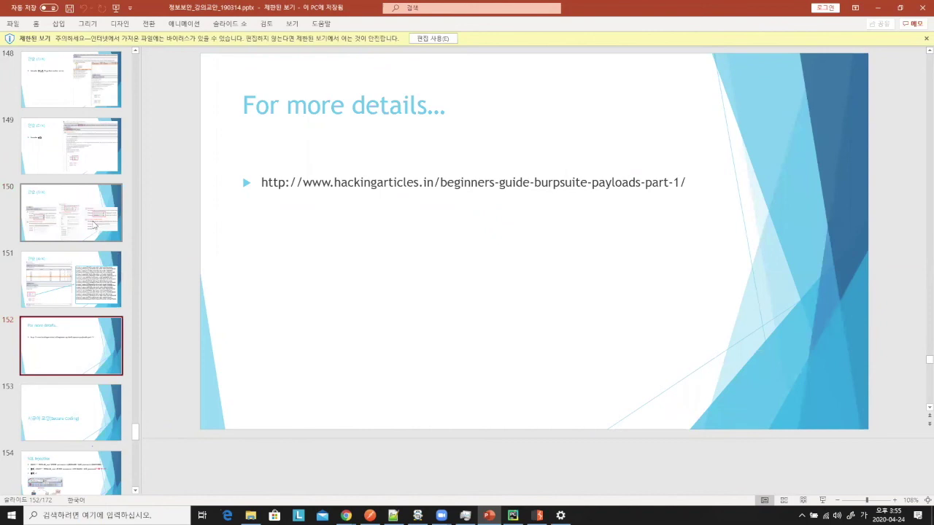
left_click(117, 223)
left_click(114, 277)
scroll(113, 249, "up", 8)
scroll(113, 235, "up", 6)
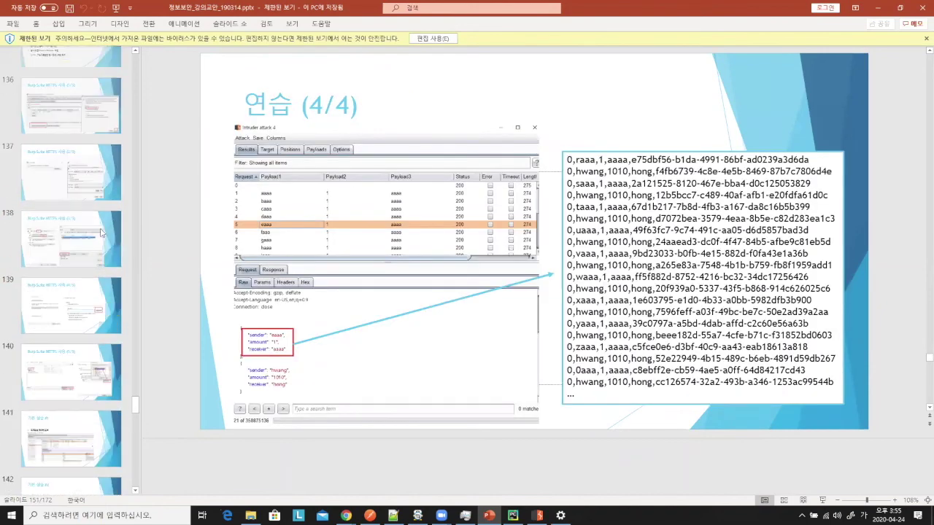
scroll(93, 294, "up", 5)
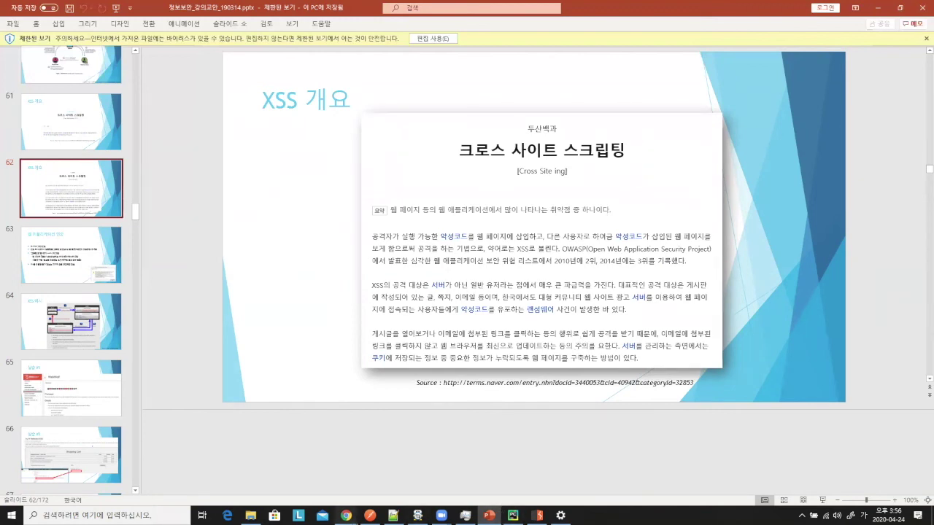
- Switch to Chrome and open the computer's proxy settings from the advanced system settings in a new tab
mouse_move(346, 515)
left_click(403, 487)
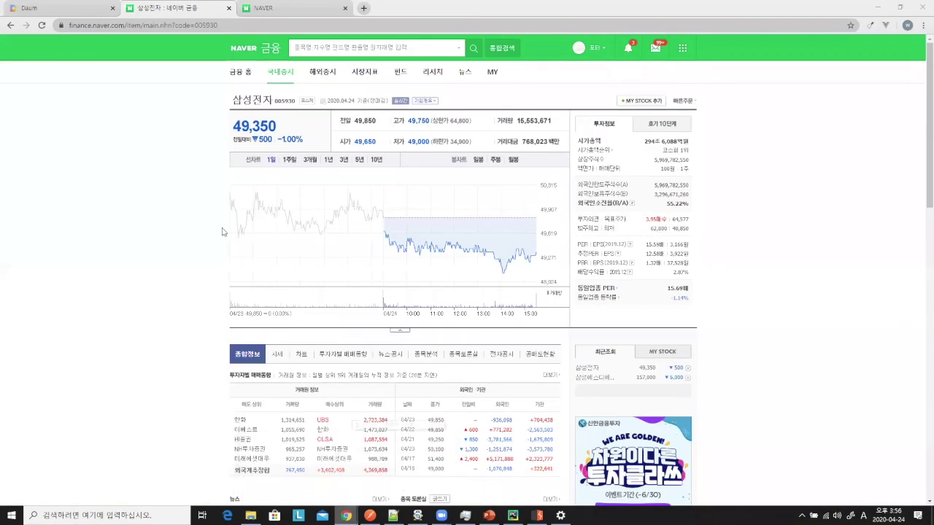
left_click(365, 7)
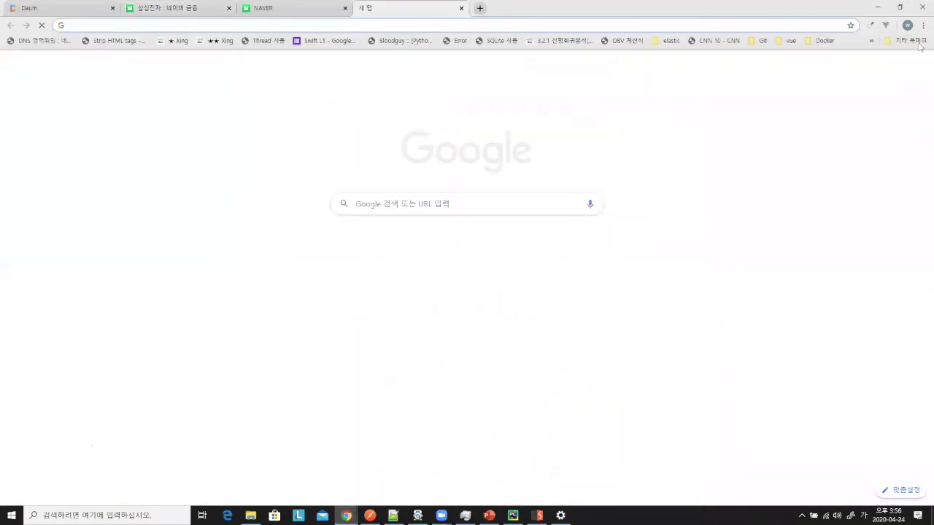
left_click(923, 25)
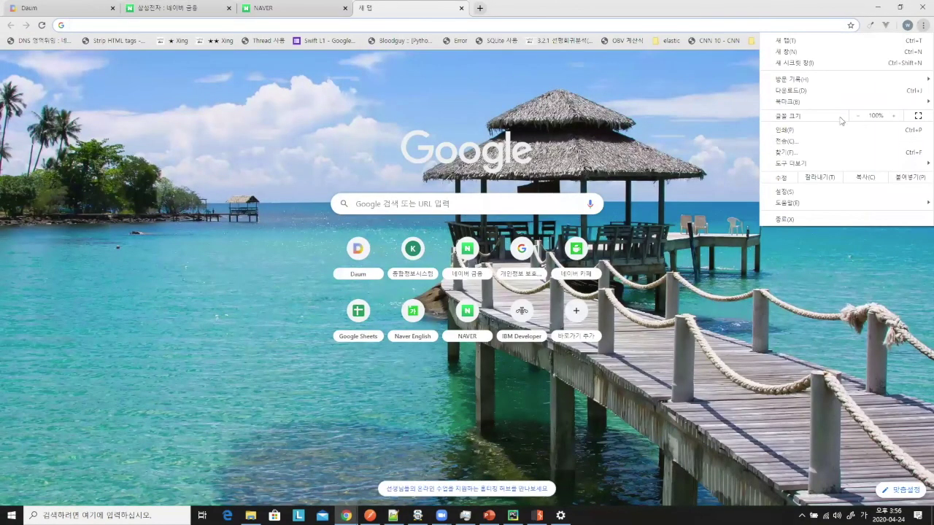
left_click(828, 196)
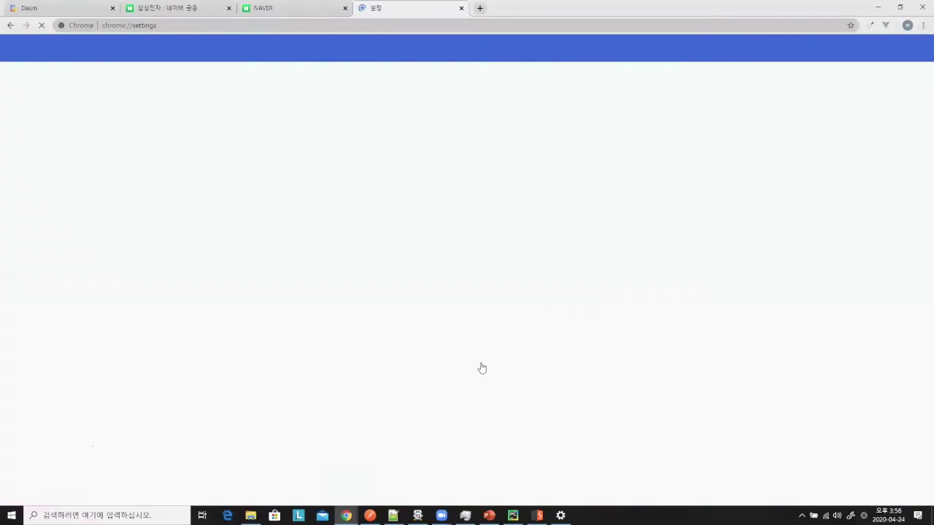
scroll(660, 280, "down", 10)
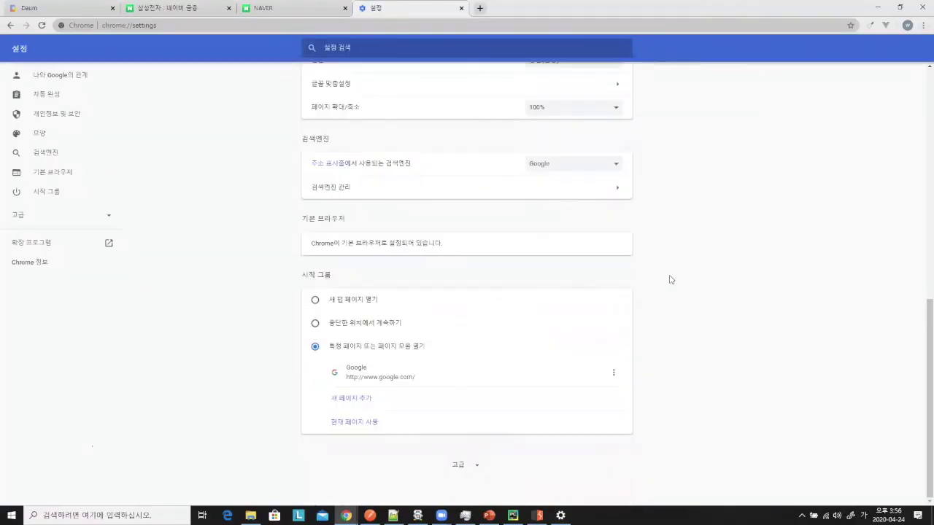
left_click(453, 466)
scroll(555, 455, "down", 8)
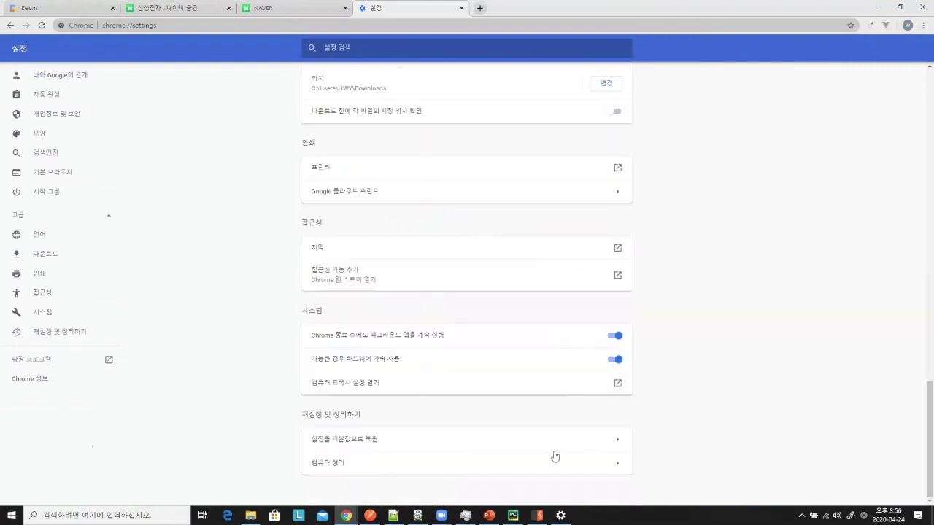
left_click(417, 392)
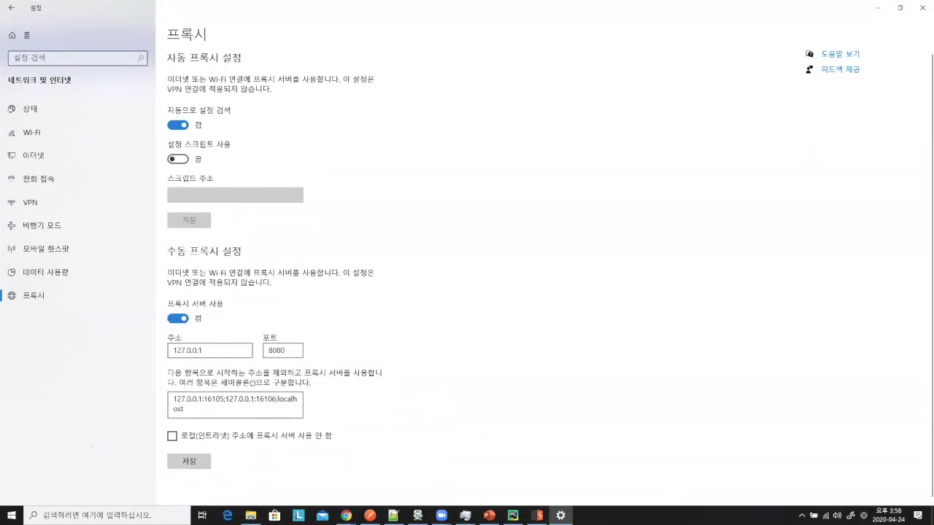
- Switch to Burp Suite, shrink its window and move it over the proxy settings, and exit the program, closing all its windows
mouse_move(538, 515)
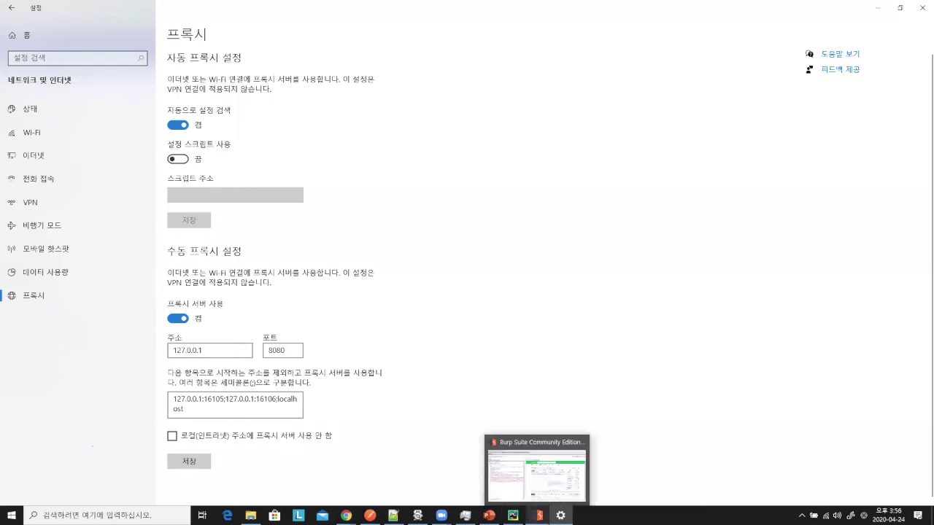
left_click(536, 474)
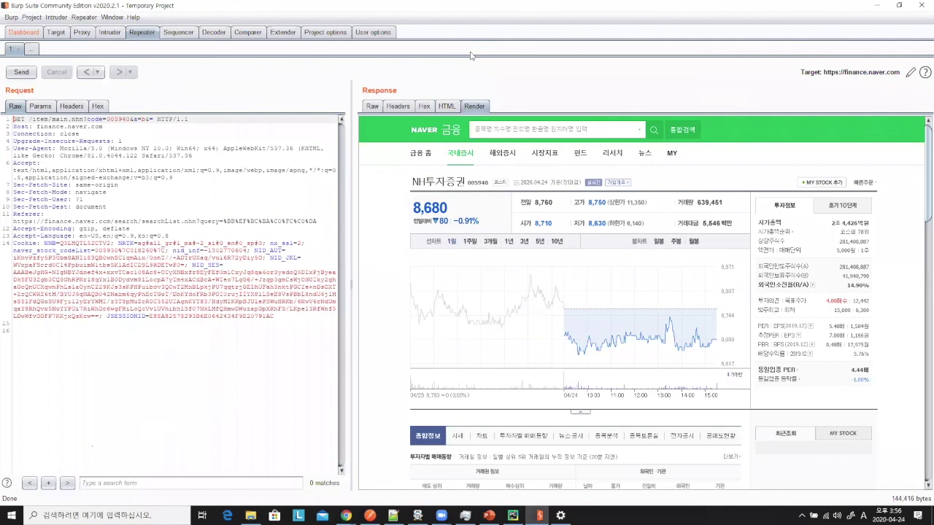
double_click(281, 13)
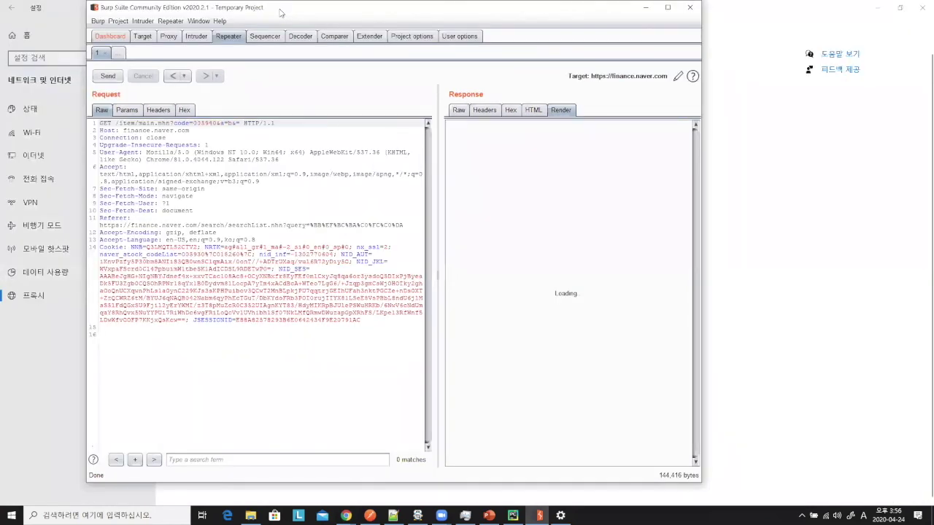
left_click_drag(281, 13, 701, 125)
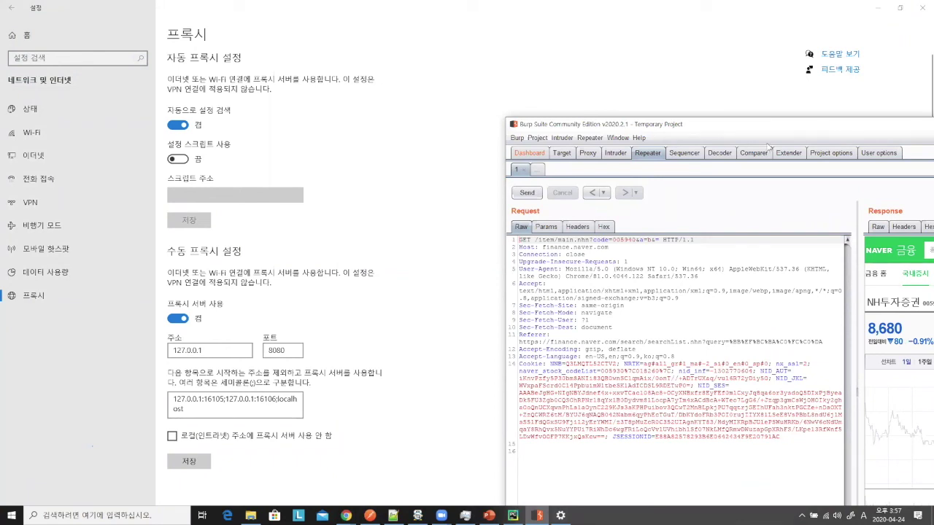
left_click_drag(776, 125, 308, 131)
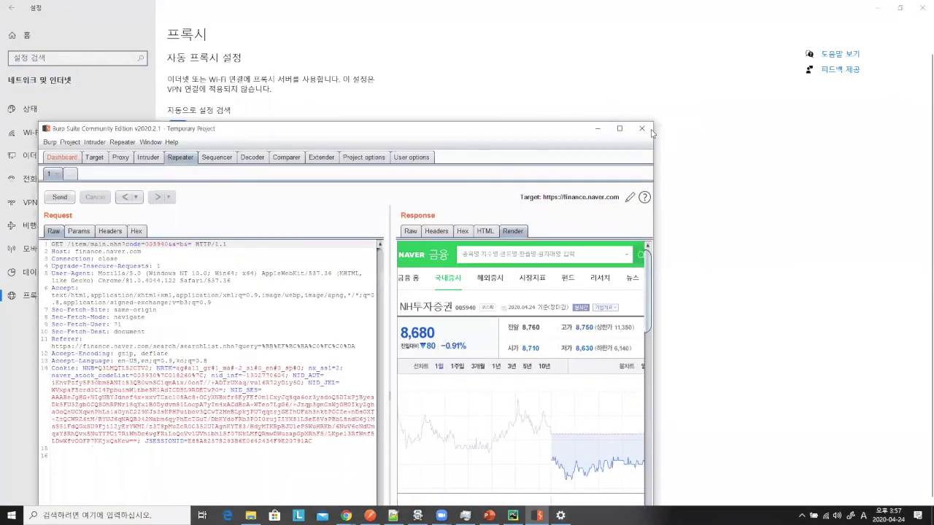
left_click(651, 131)
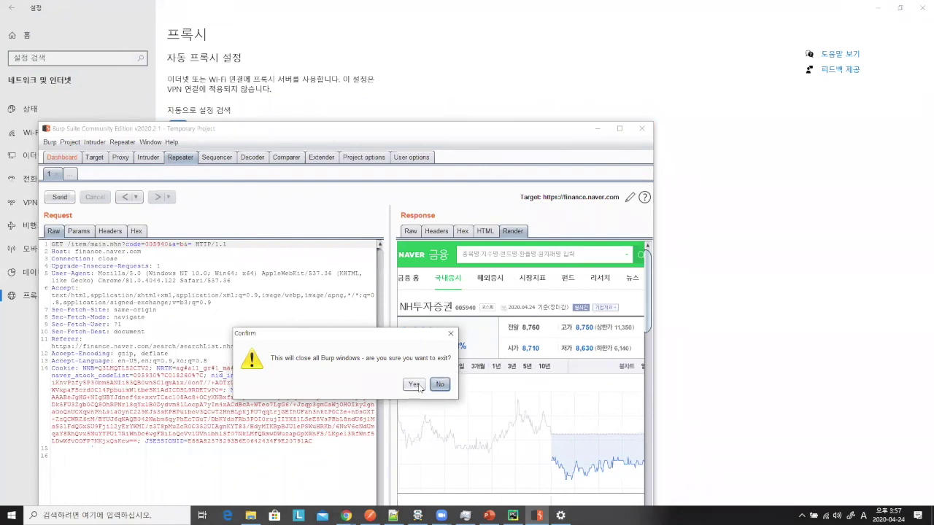
left_click(419, 386)
- Turn off the use of a proxy server in the manual proxy setup and close the Windows settings
left_click(179, 319)
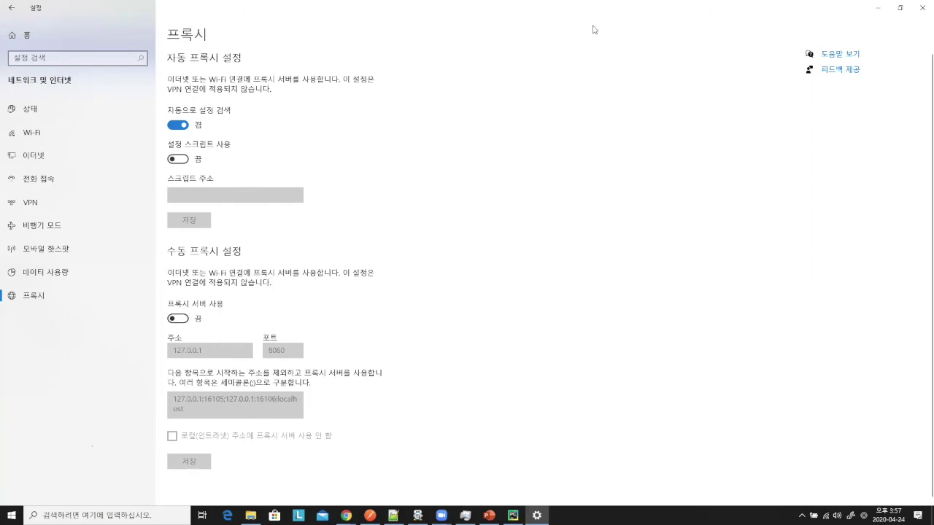
left_click(922, 7)
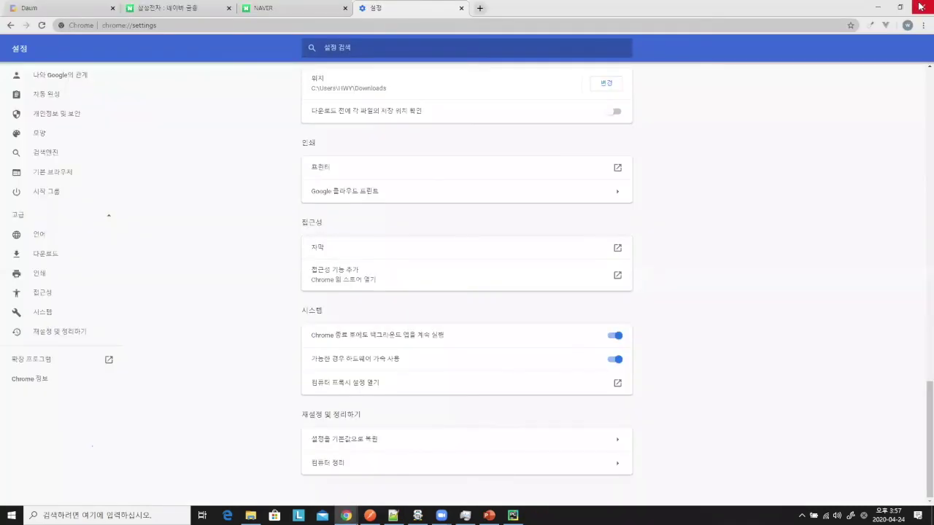